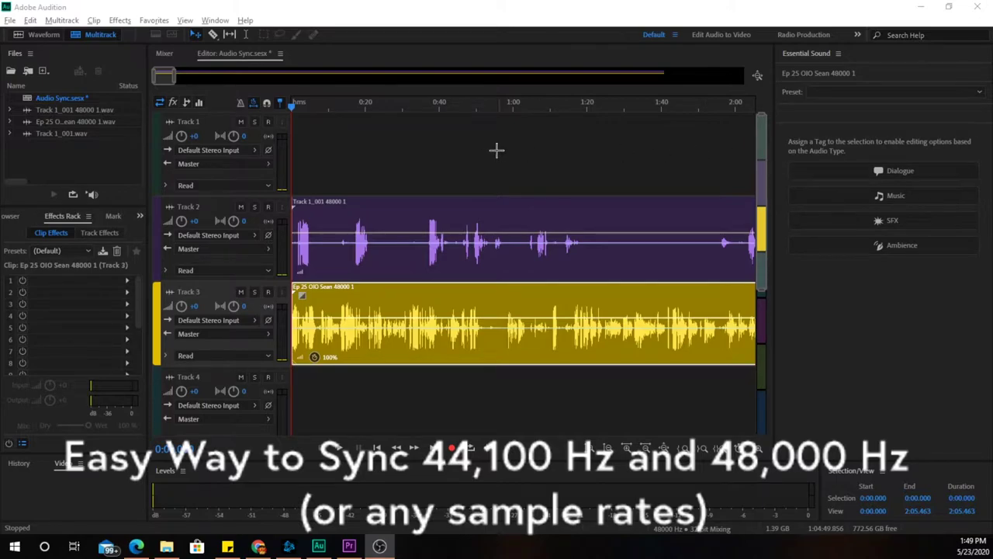
Step: Play the opening with the Track 2 clip selected to check sync, then move the view to about 8:10
click(289, 108)
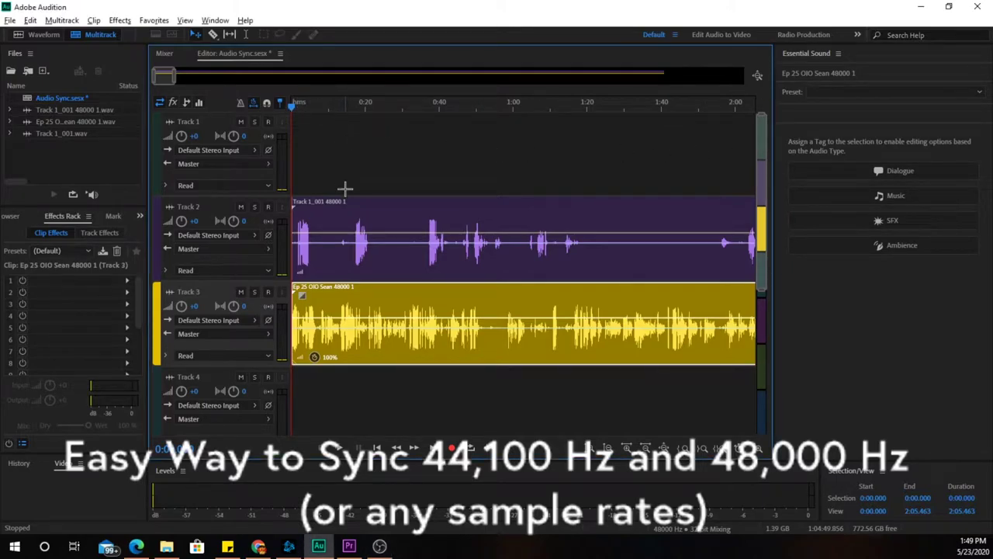
click(327, 225)
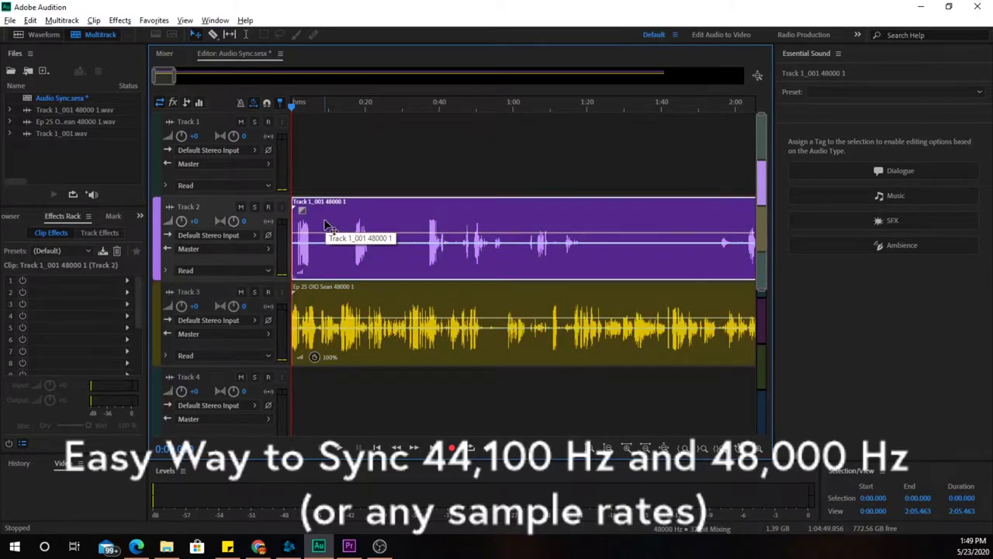
scroll(326, 225, up, 3)
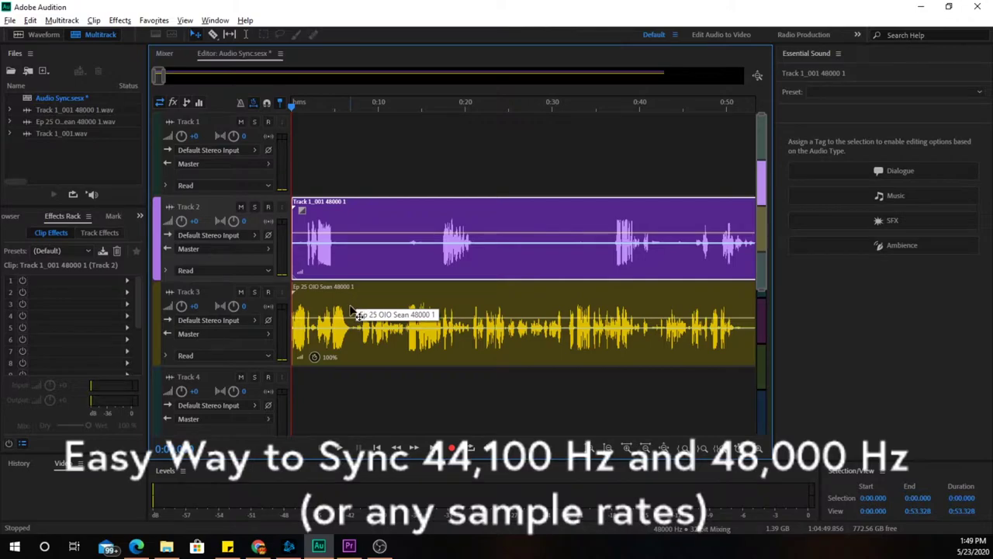
key(space)
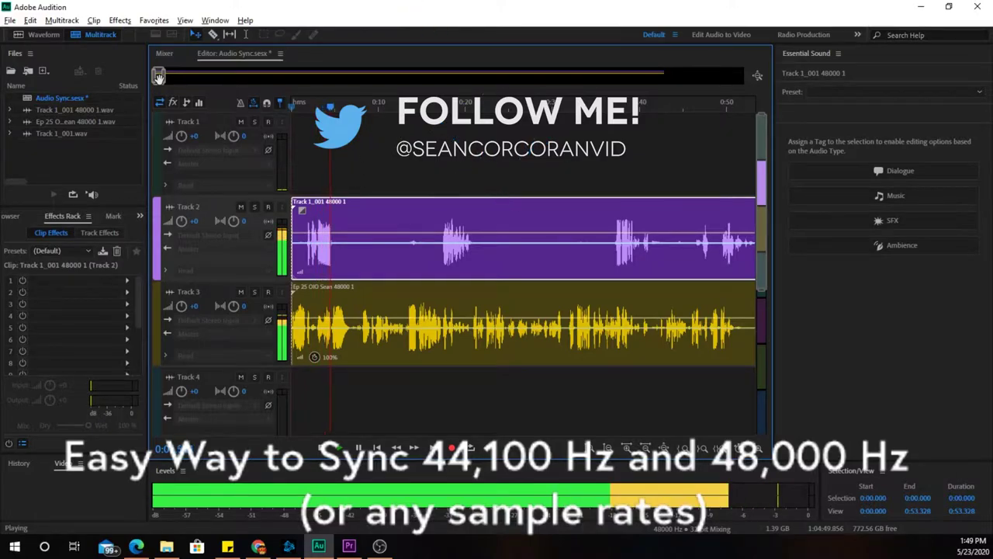
key(space)
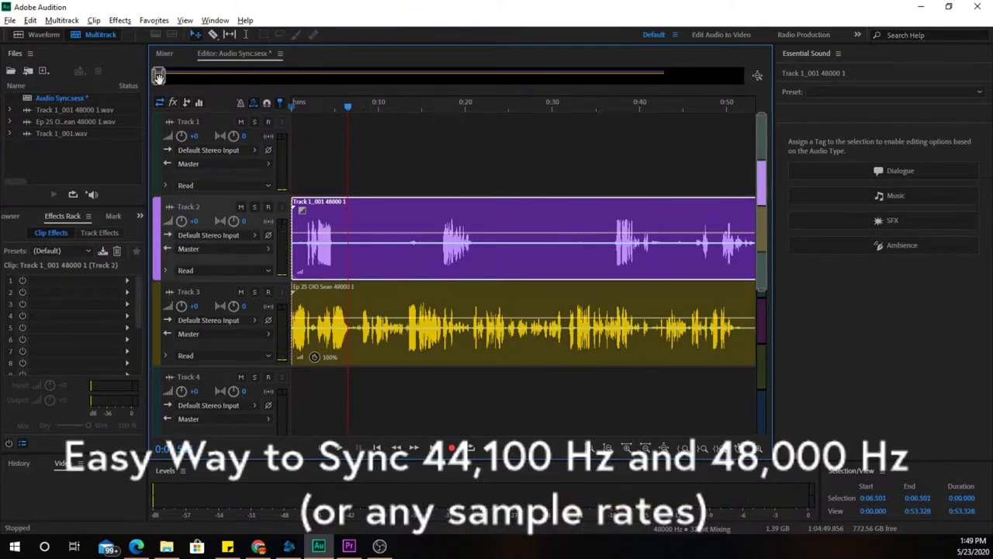
drag(158, 76, 316, 68)
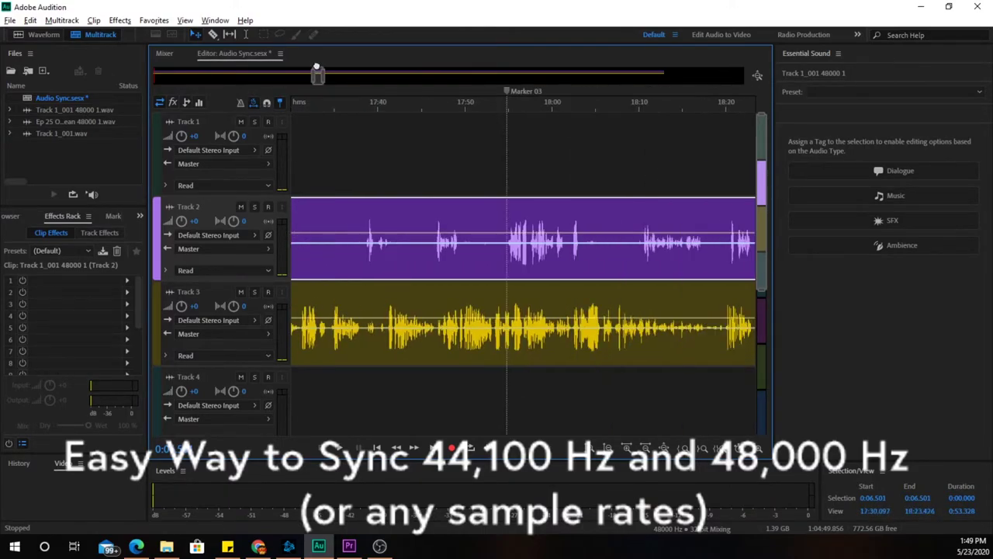
Step: Play from Marker 03 and then Marker 02 to confirm sync, moving the view toward Marker 04
click(506, 109)
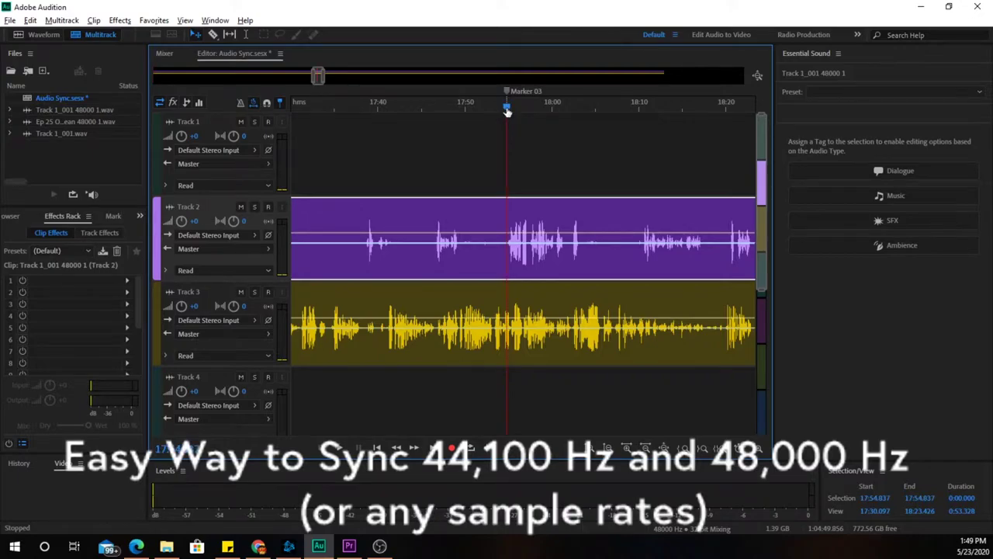
key(space)
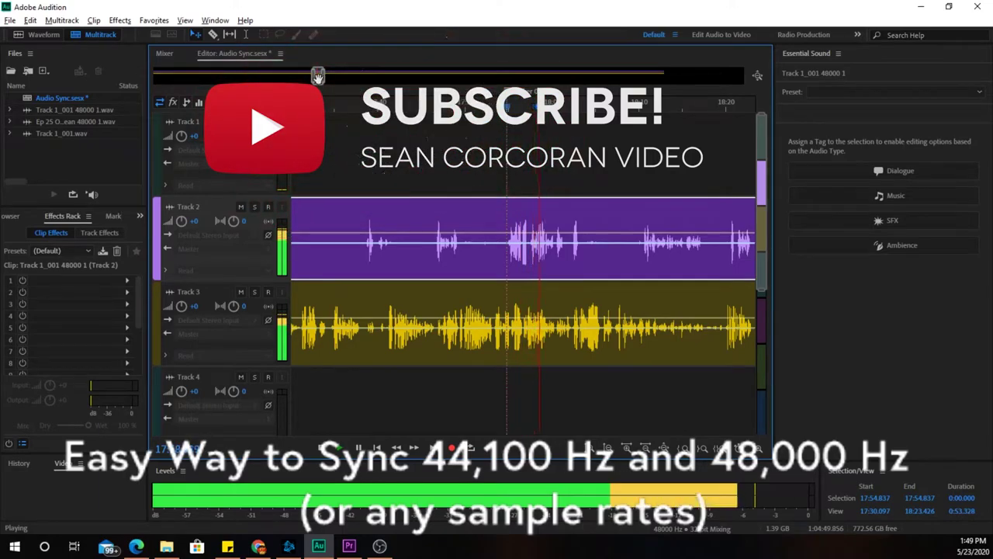
drag(318, 75, 446, 75)
click(319, 109)
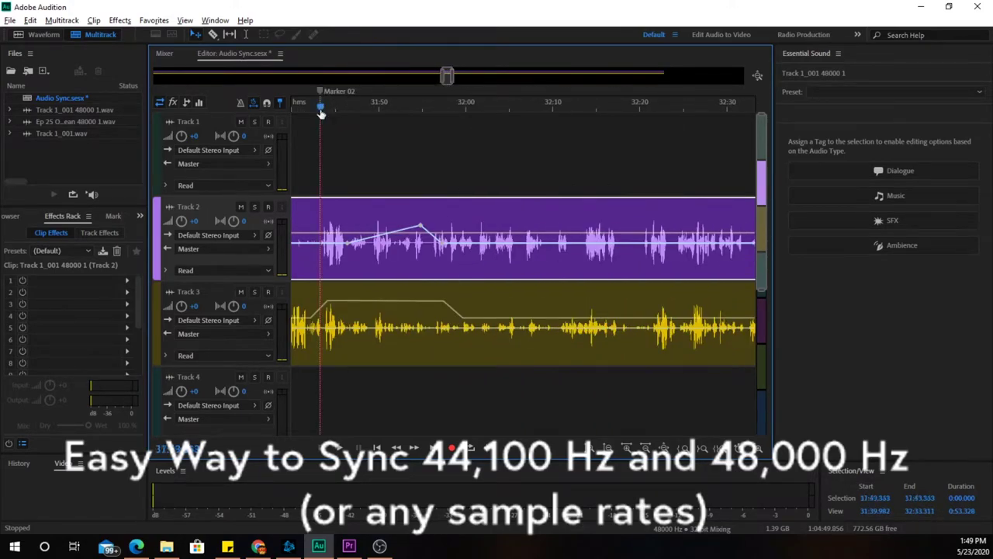
key(space)
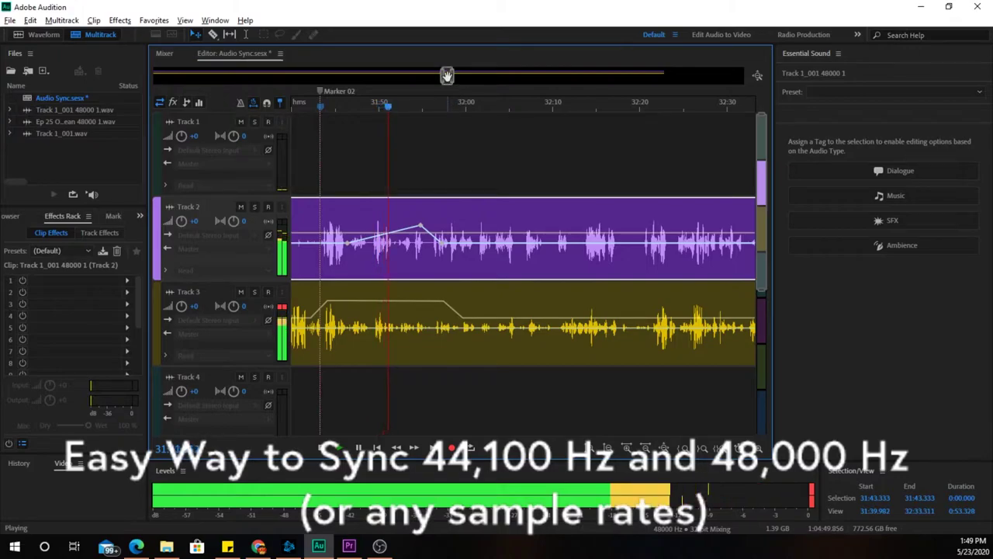
key(space)
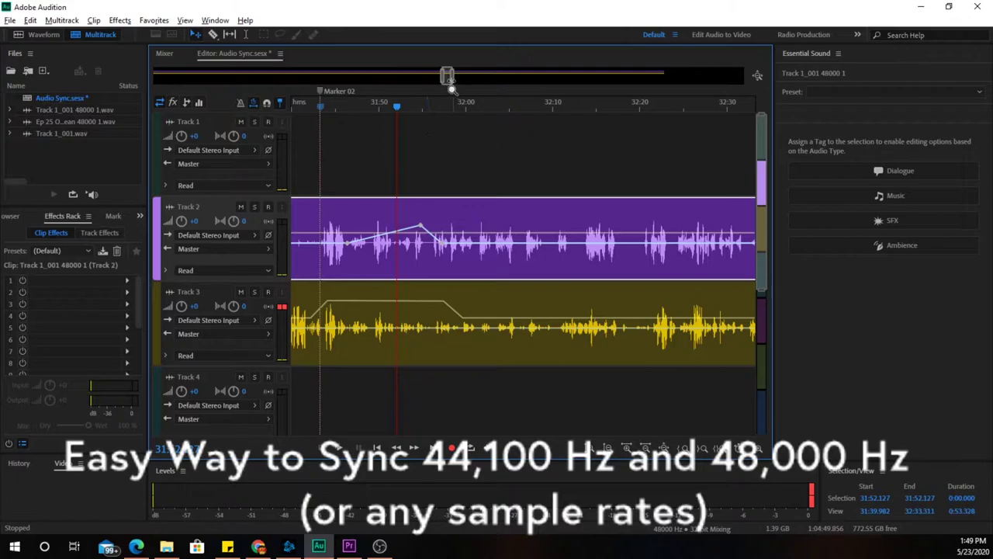
drag(447, 75, 658, 91)
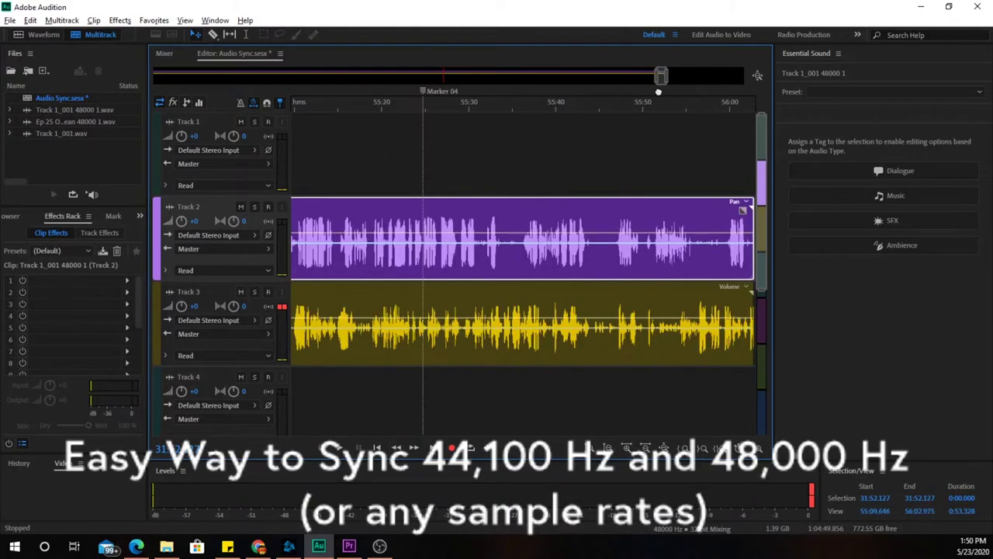
Step: Play from just after Marker 04 to check sync, select the Track 3 clip, and return the view to 0:00
click(425, 113)
key(space)
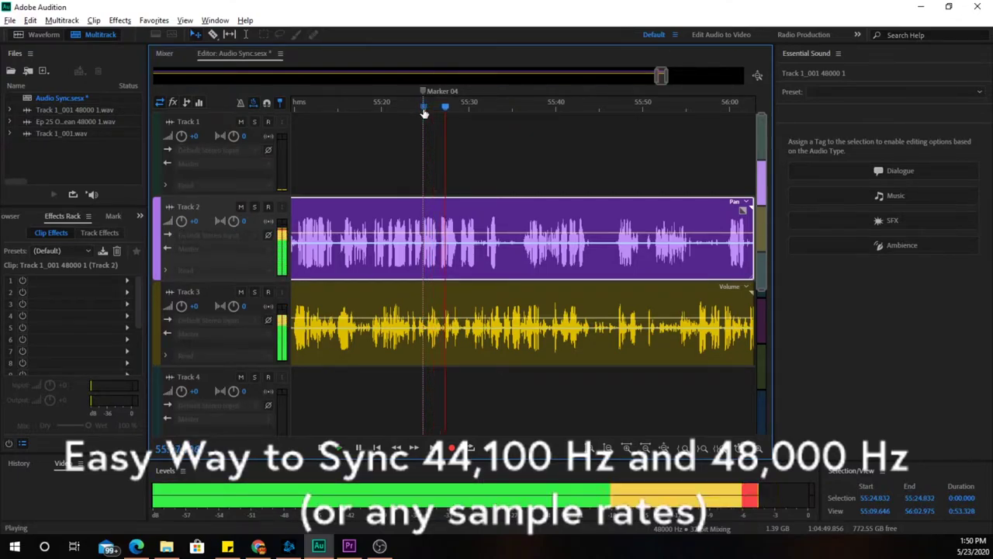
key(space)
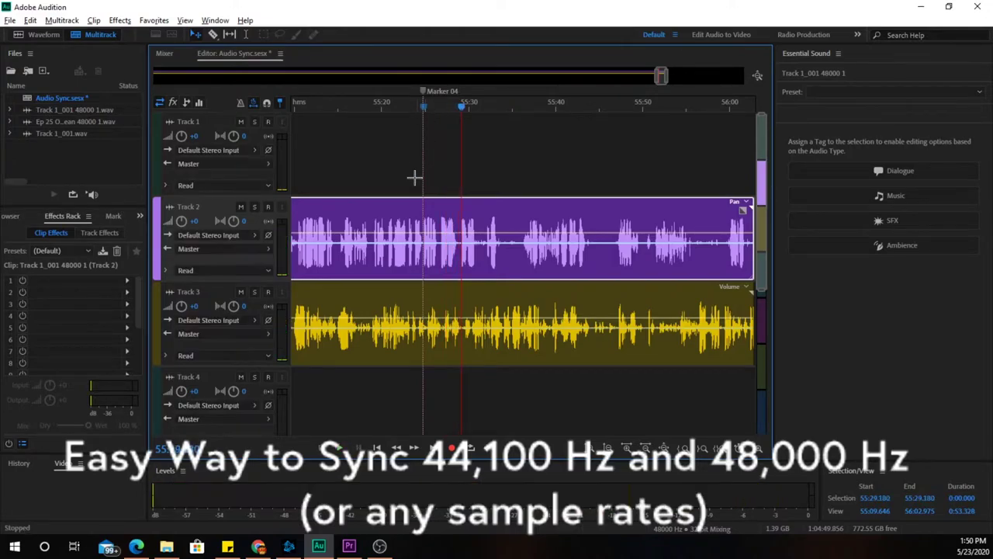
click(418, 305)
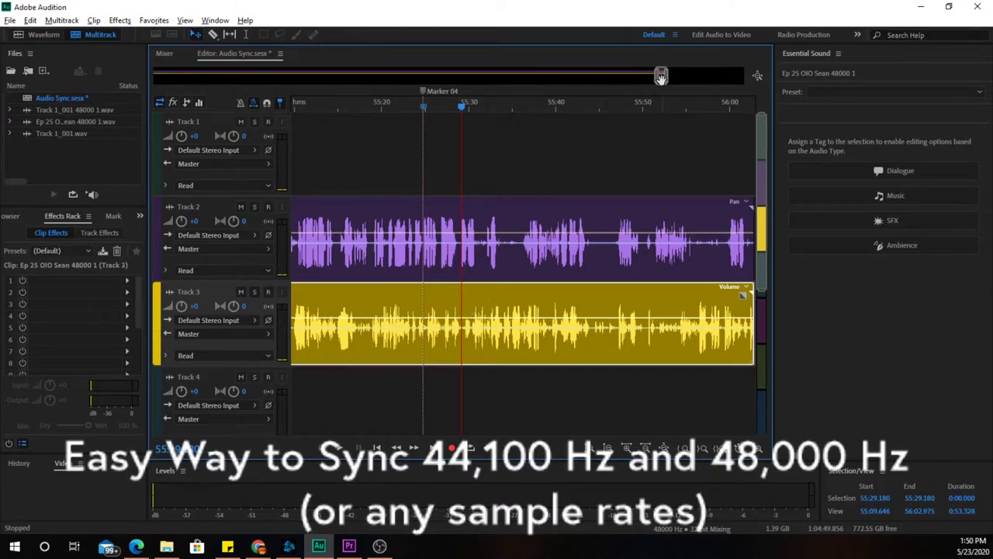
drag(660, 78, 162, 77)
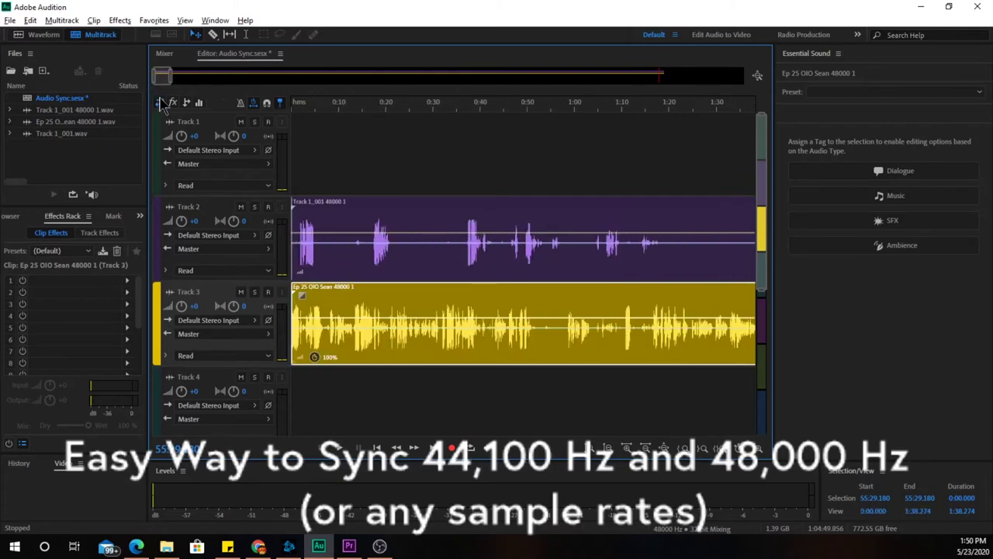
click(398, 115)
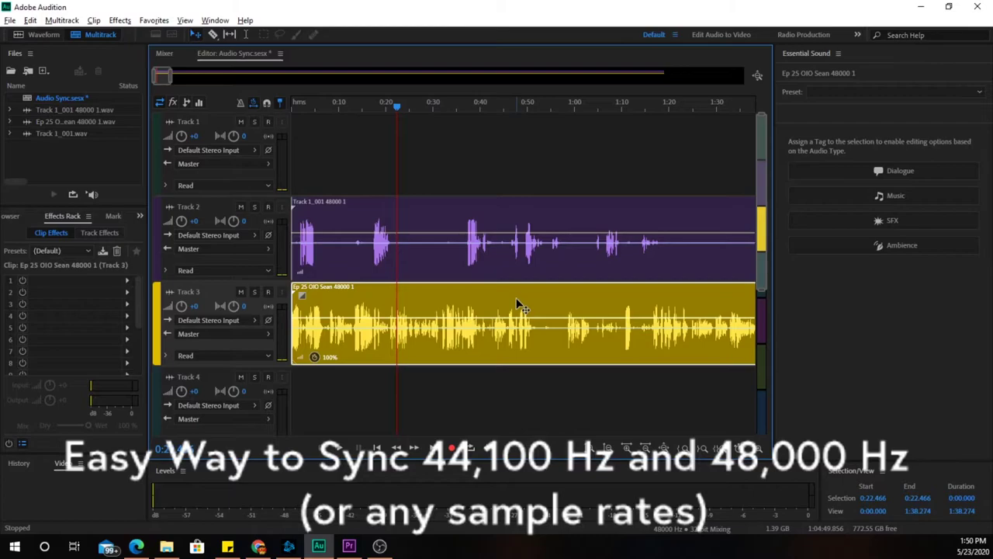
click(589, 116)
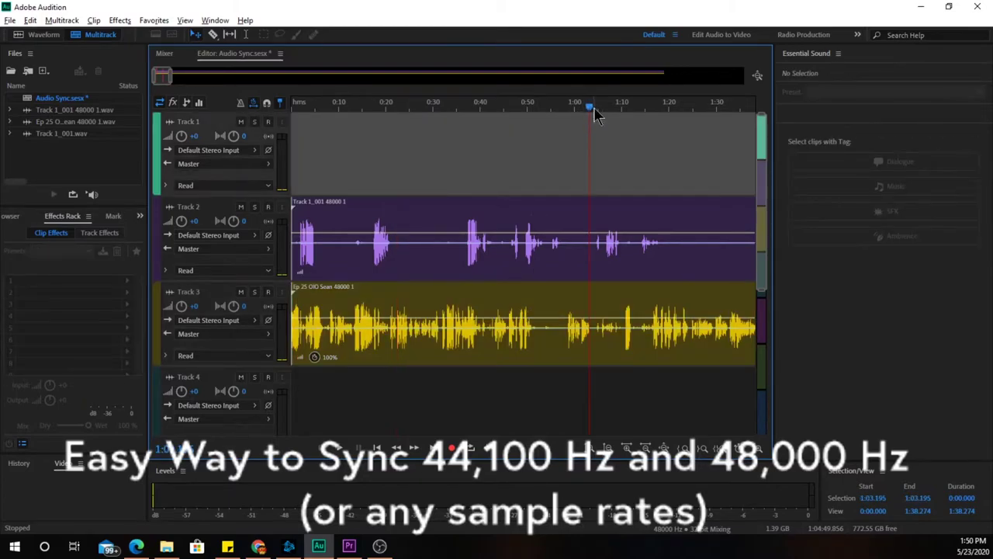
Step: Split the Track 3 clip with the razor tool, then undo the split
drag(708, 107, 758, 104)
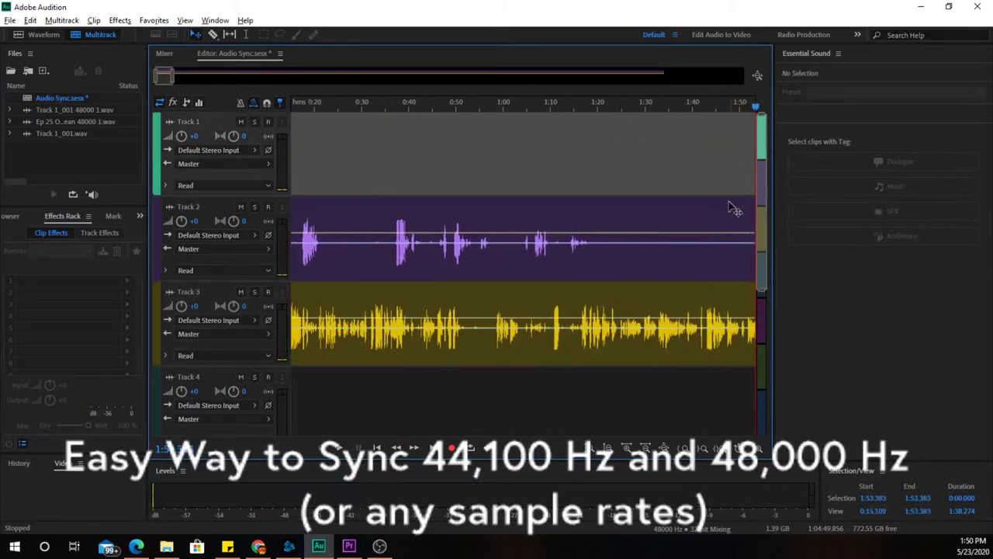
click(743, 295)
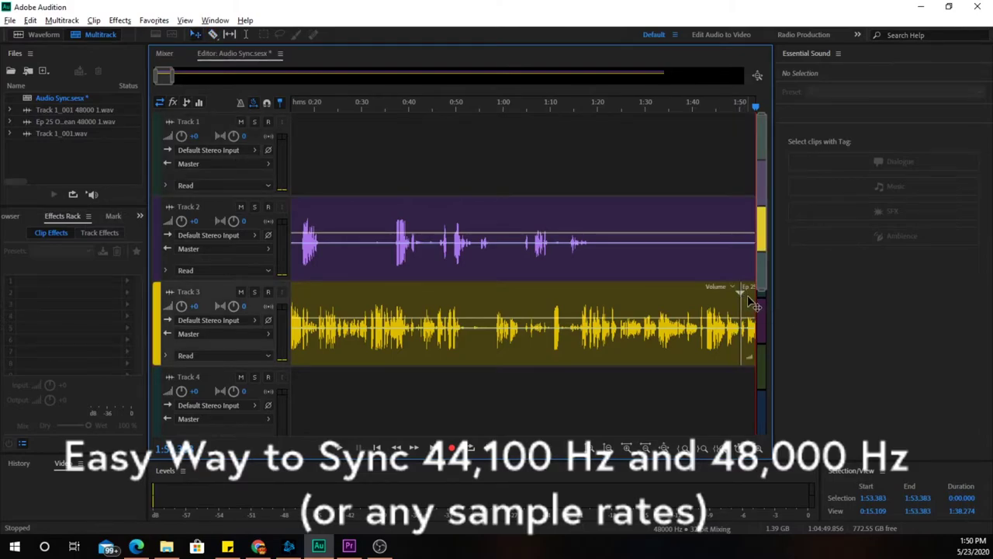
click(750, 302)
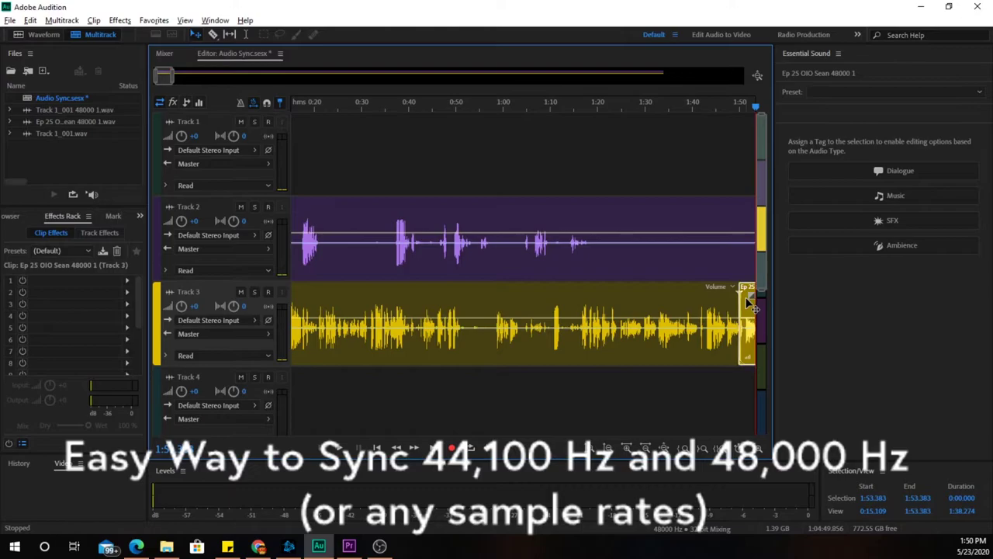
drag(161, 77, 201, 77)
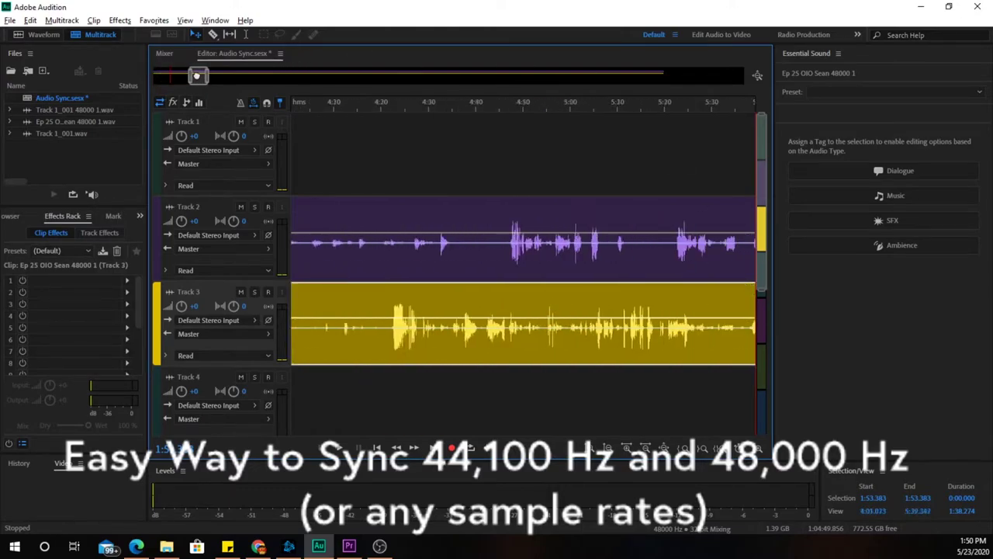
key(r)
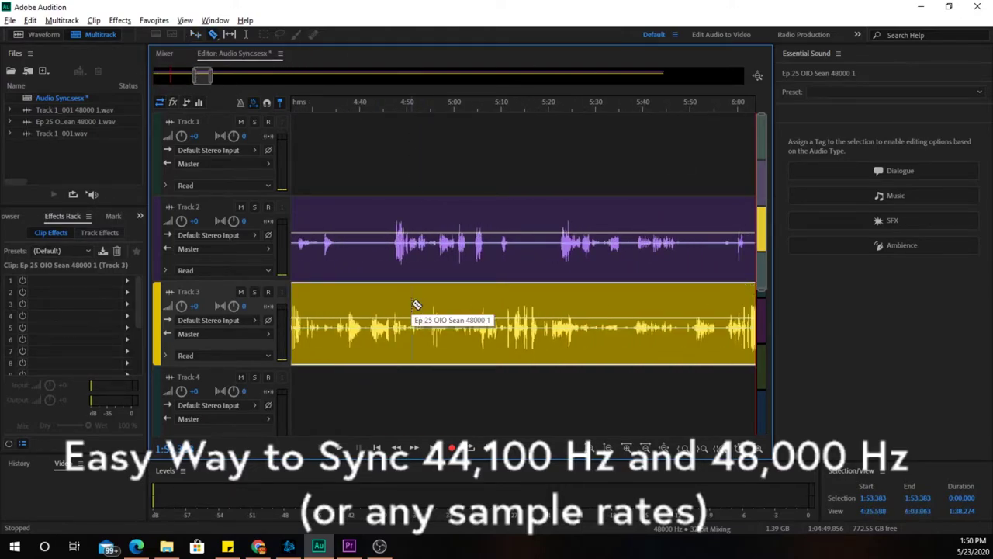
click(411, 306)
key(v)
click(422, 299)
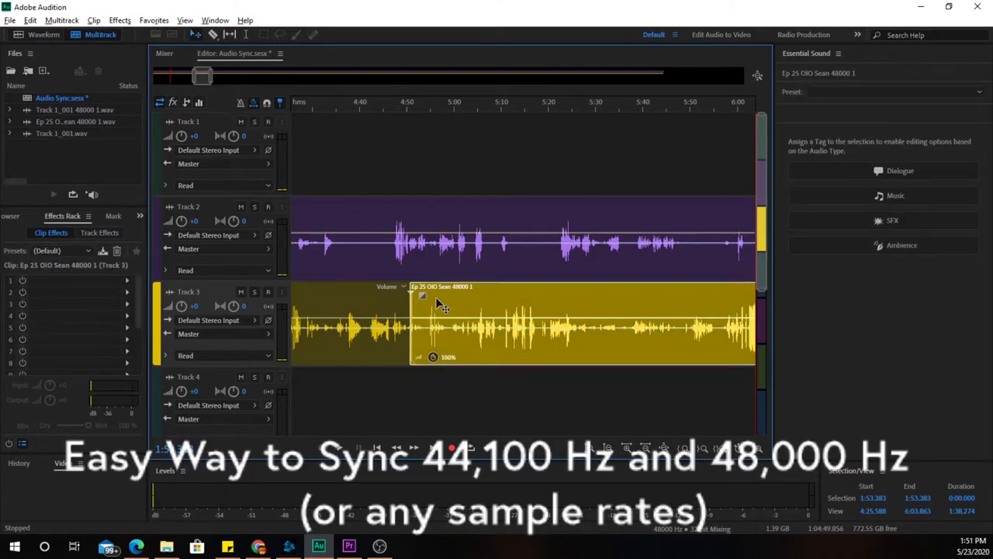
key(ctrl+z)
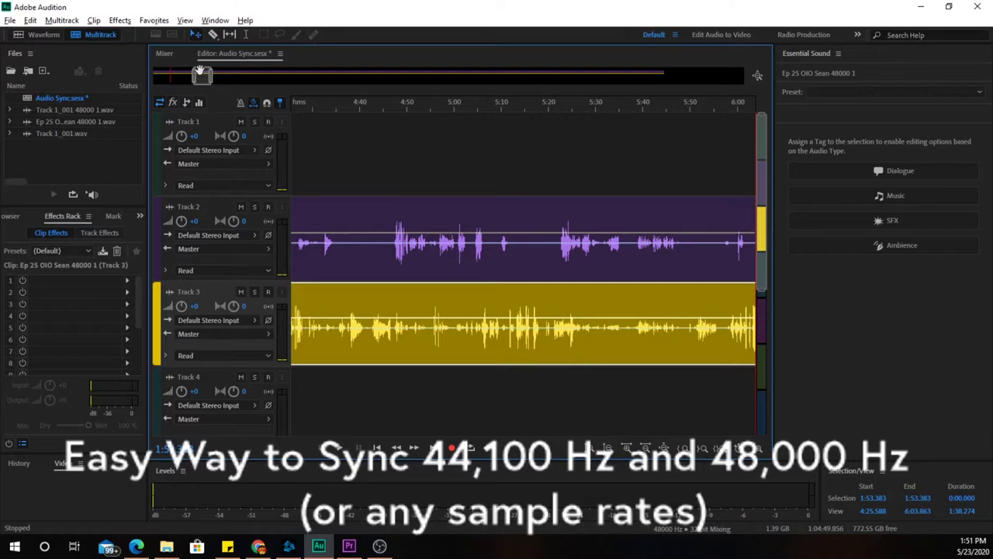
Step: Confirm Clip > Stretch > Enable Global Clip Stretching is turned on
drag(200, 73, 140, 90)
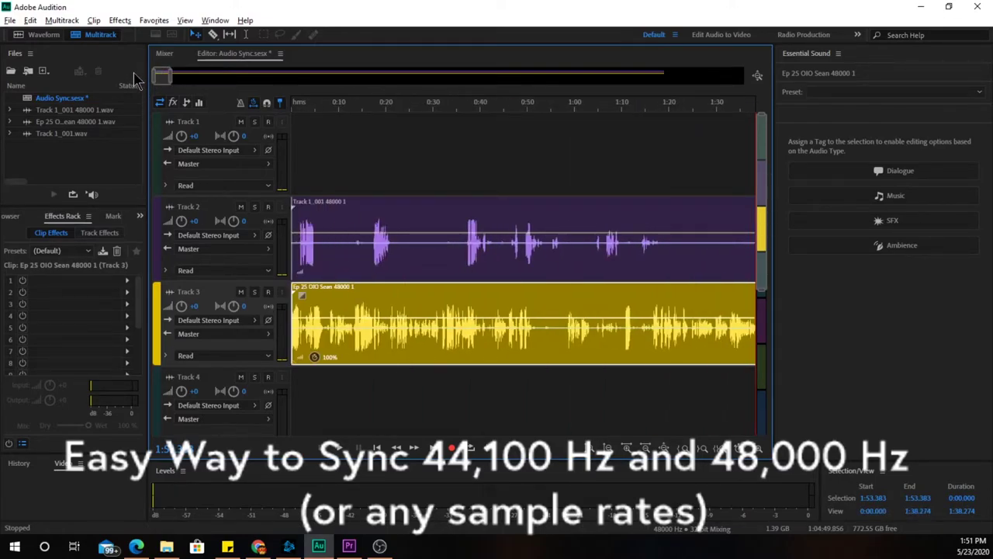
click(93, 21)
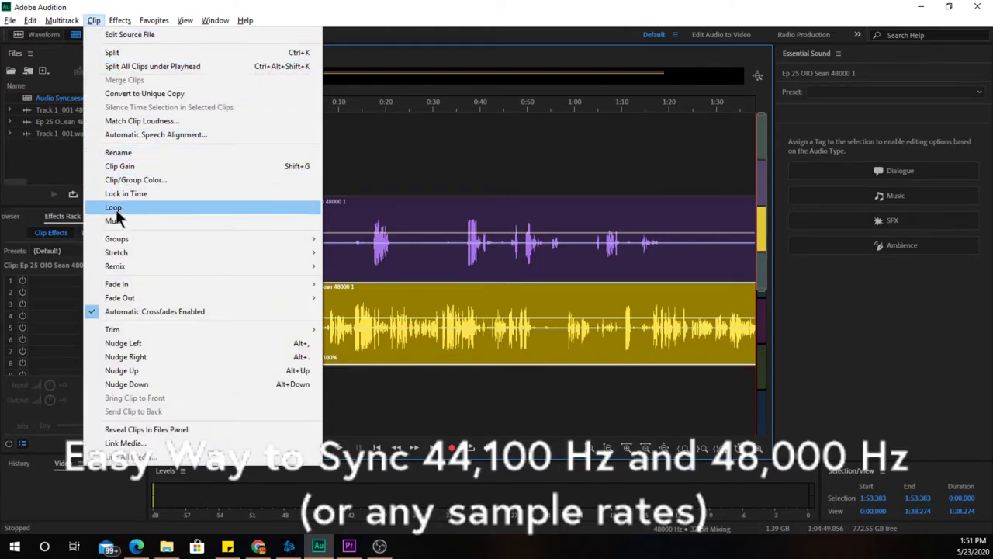
mouse_move(275, 244)
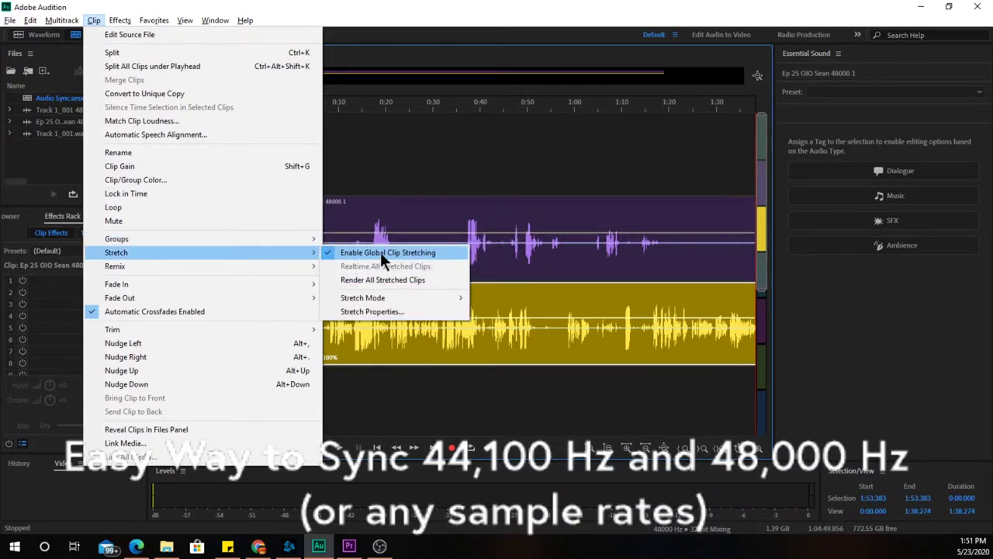
click(380, 252)
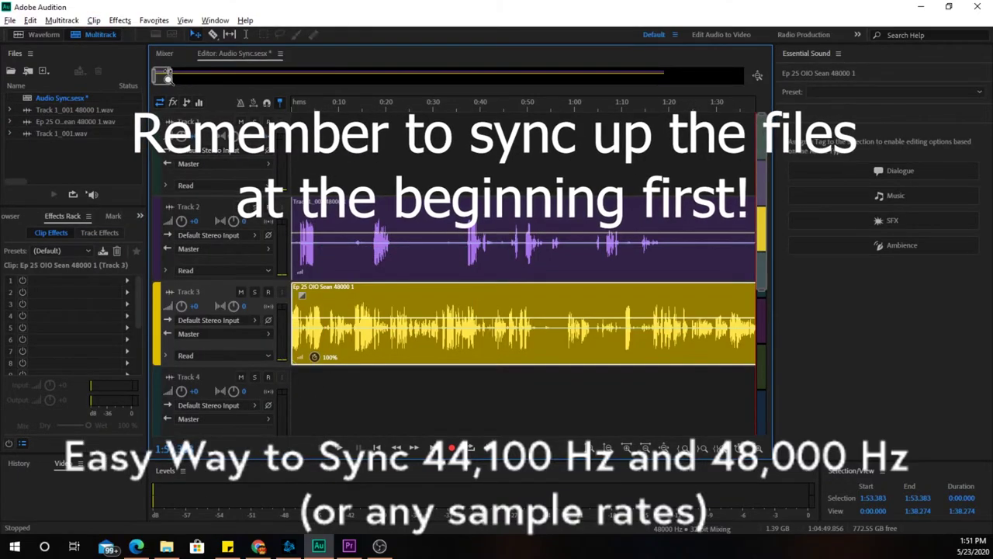
Step: Place the playhead at 56:01 near the session end, zoom in, and select the purple Track 2 clip
drag(167, 77, 662, 78)
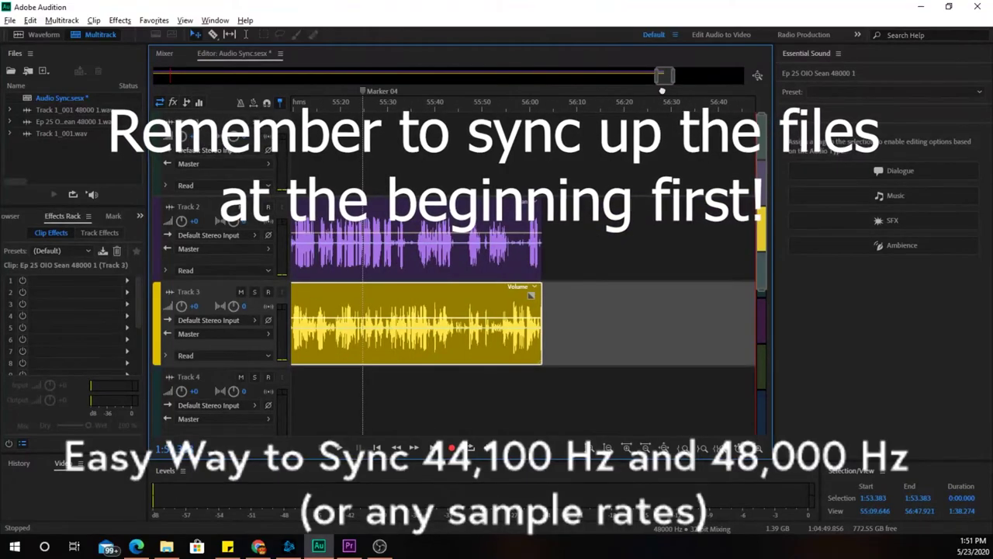
click(535, 101)
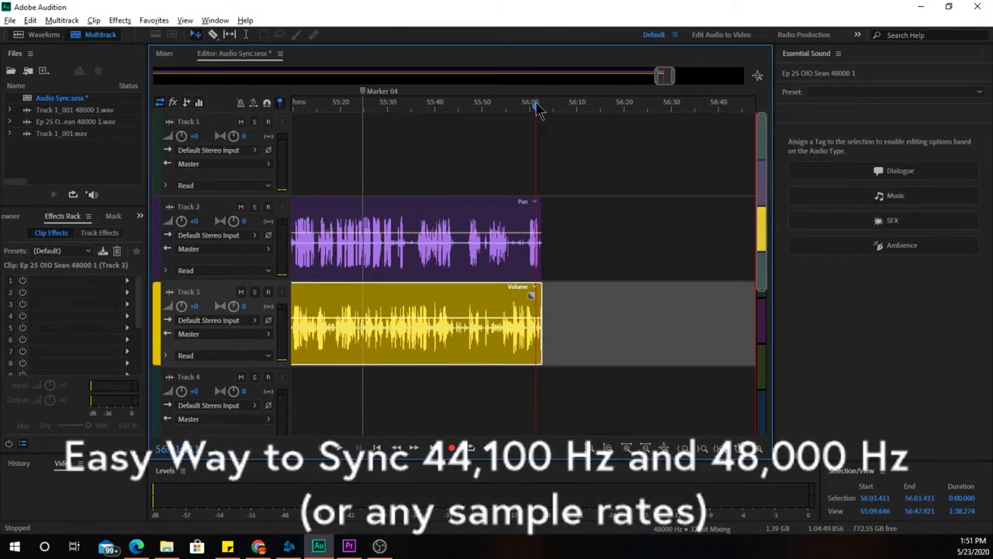
scroll(538, 109, up, 10)
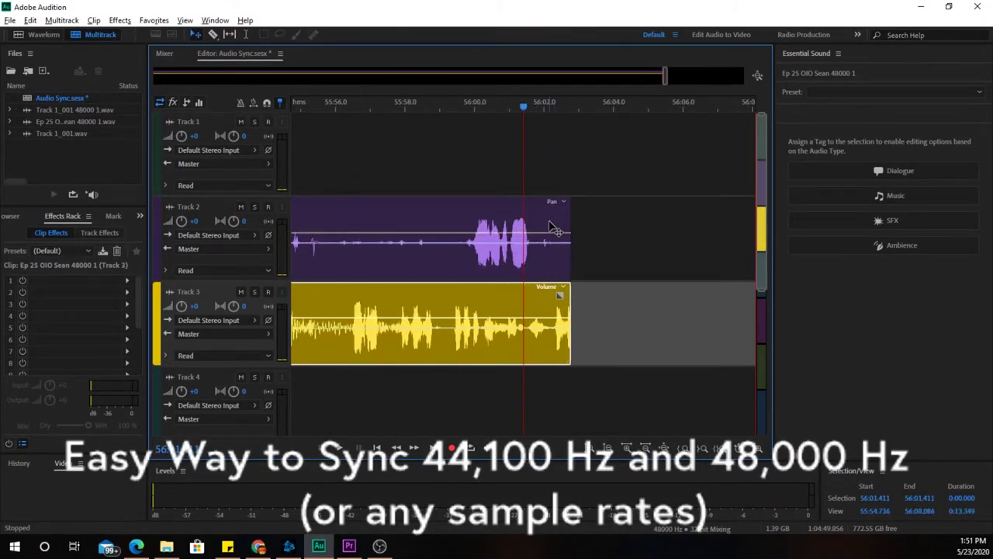
click(549, 227)
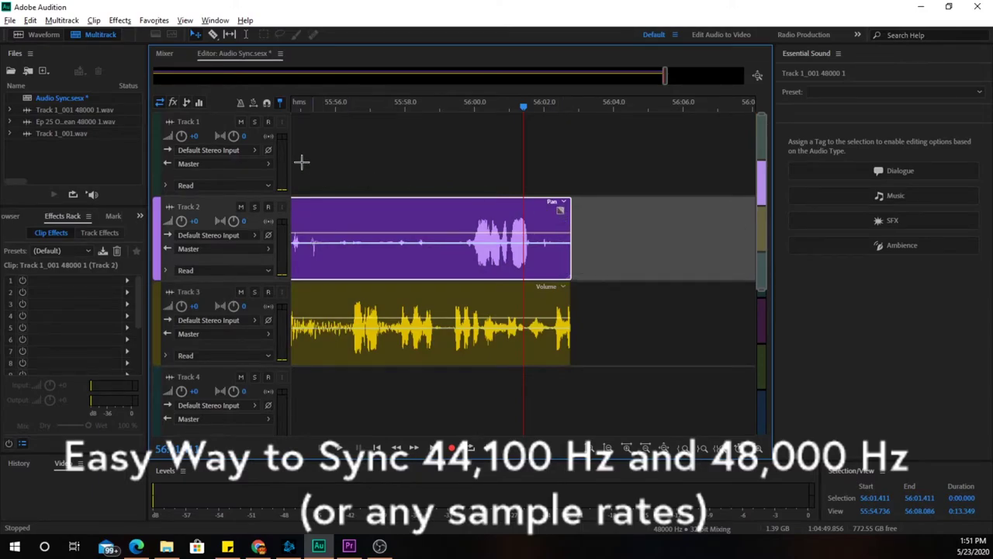
Step: Turn on Enable Global Clip Stretching from the Clip > Stretch menu
click(93, 21)
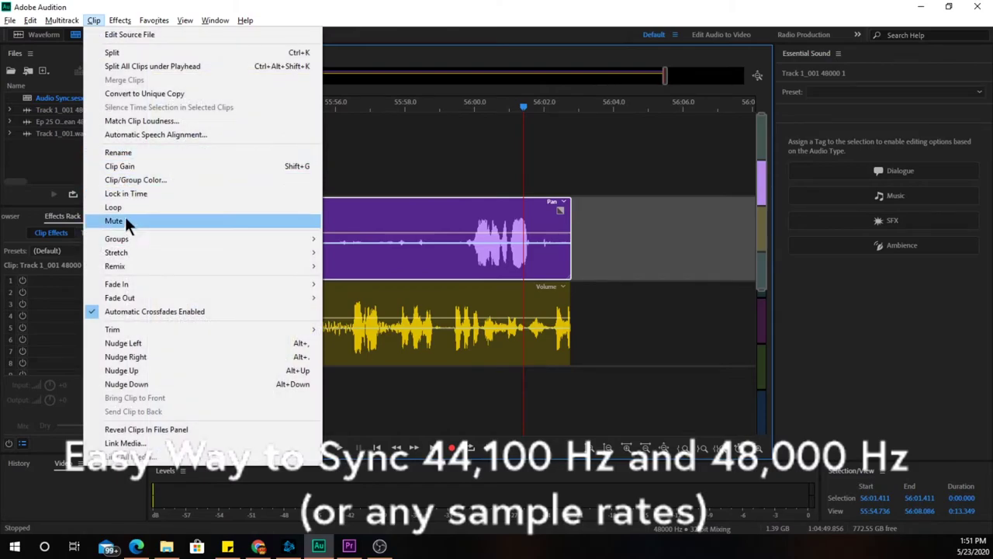
mouse_move(299, 253)
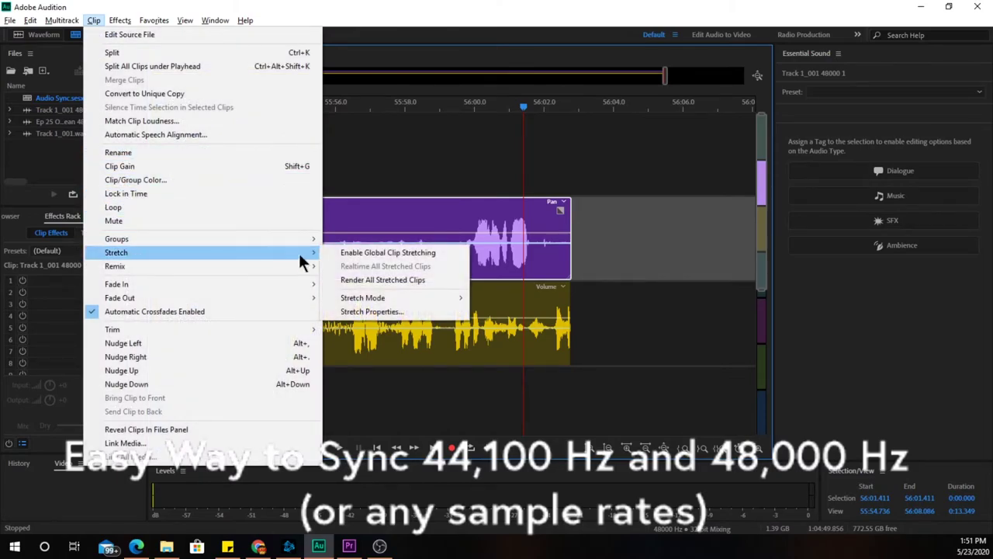
click(347, 254)
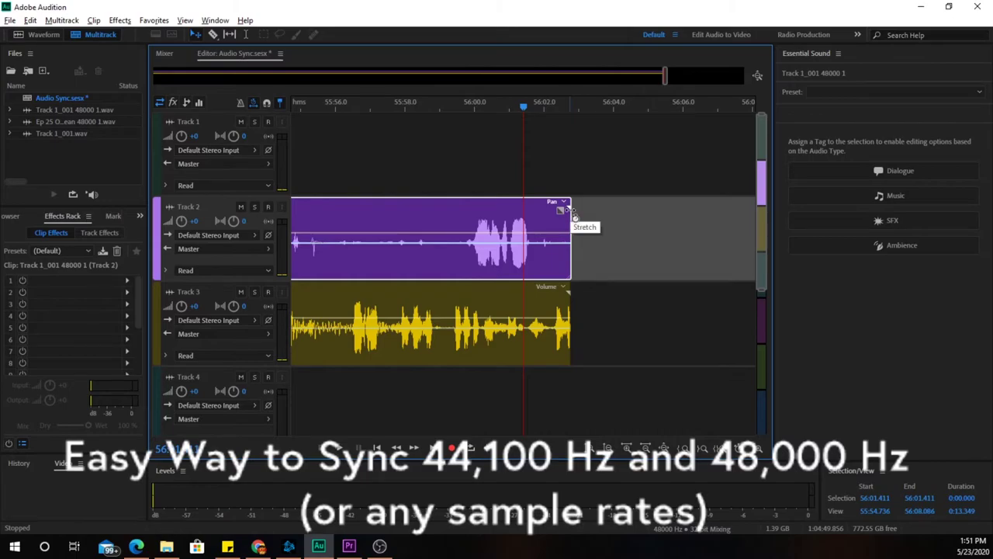
Step: Stretch the yellow Track 3 clip until its end matches Track 2 near 56:02.9, then zoom in
mouse_move(569, 297)
mouse_down()
mouse_move(552, 303)
mouse_move(589, 302)
mouse_move(556, 305)
mouse_move(578, 309)
mouse_move(567, 310)
mouse_up()
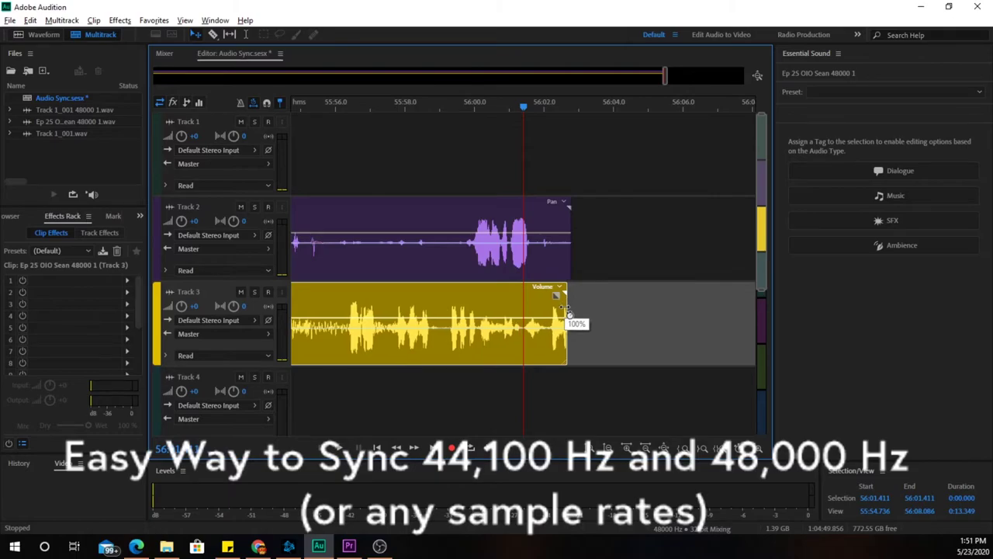
drag(566, 310, 571, 310)
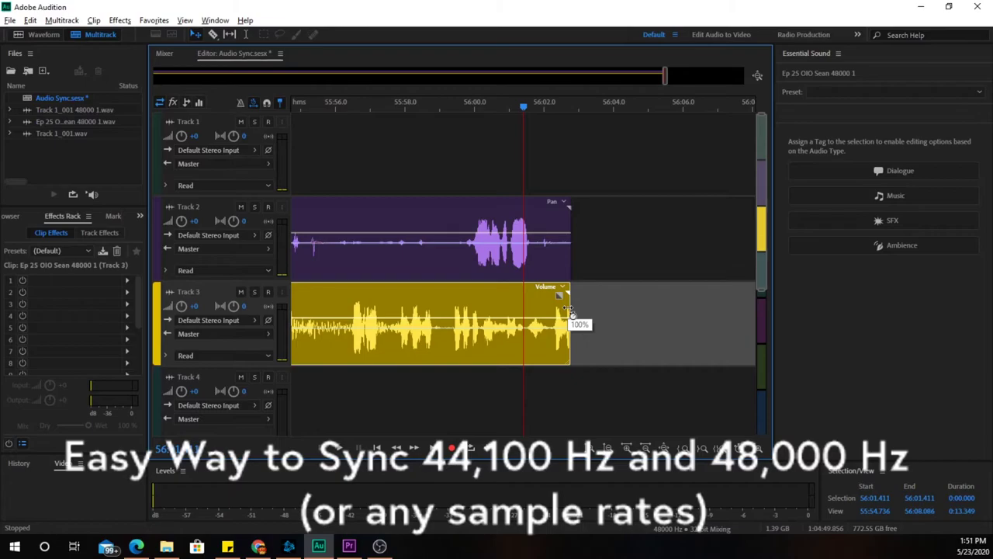
key(=)
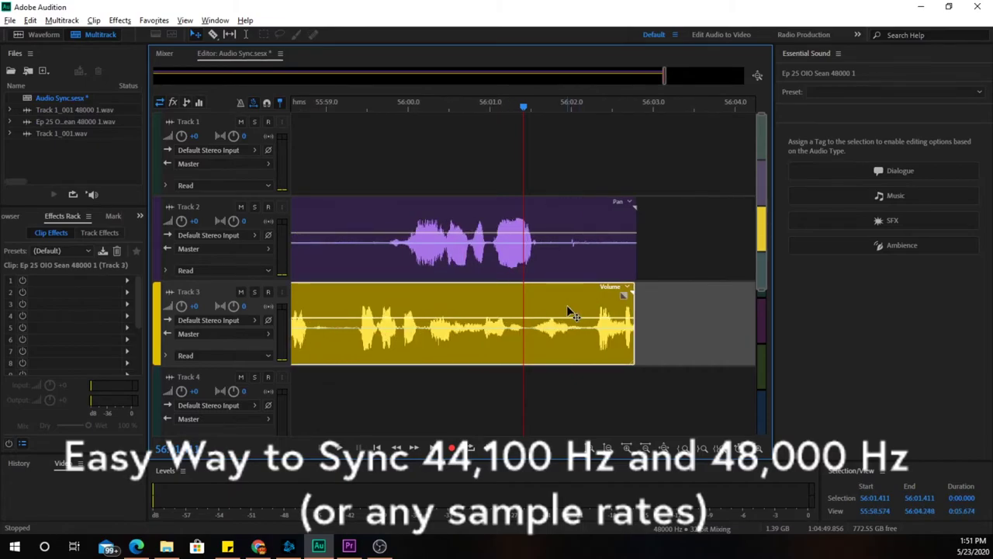
Step: Compress the Track 3 clip's stretch slightly and play the ending to check sync
drag(627, 294, 594, 301)
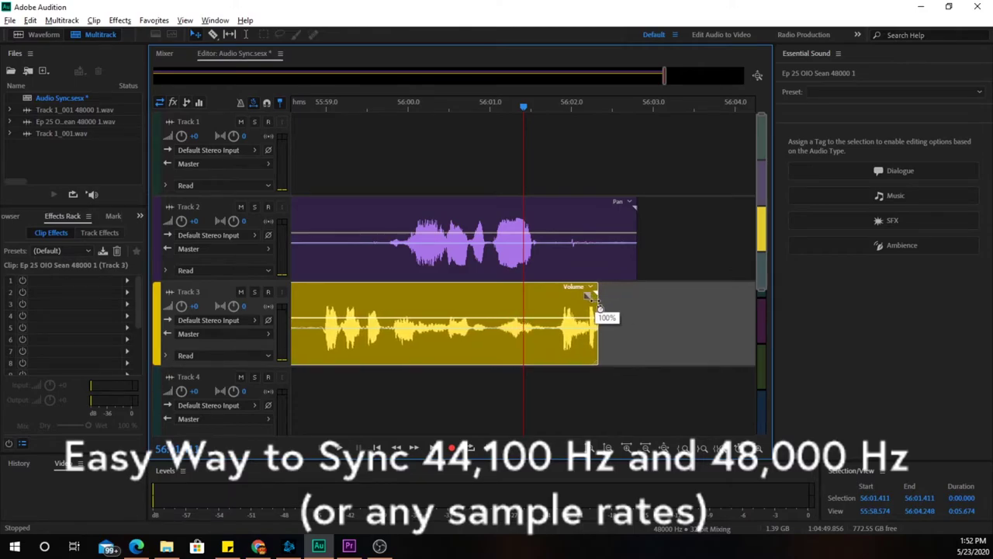
drag(594, 301, 595, 301)
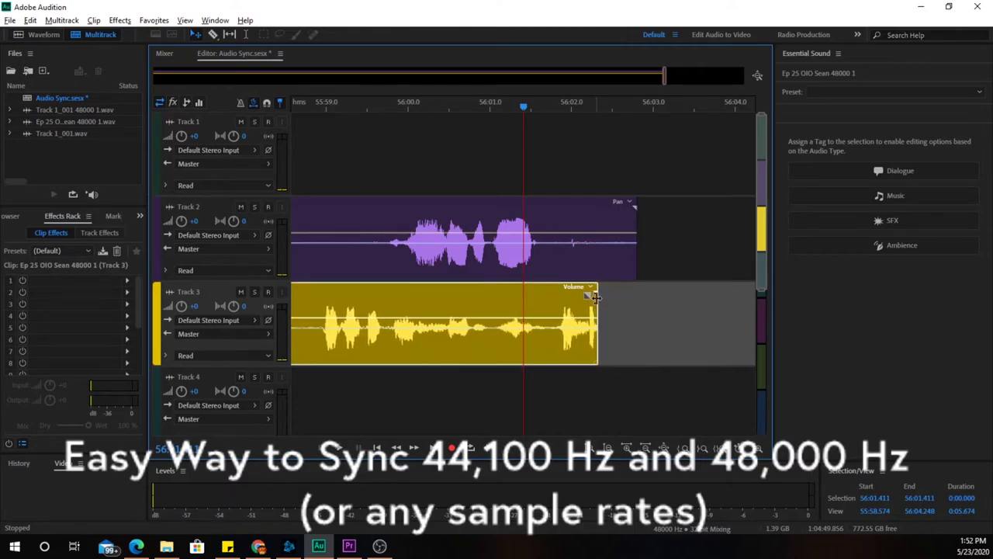
click(347, 108)
key(space)
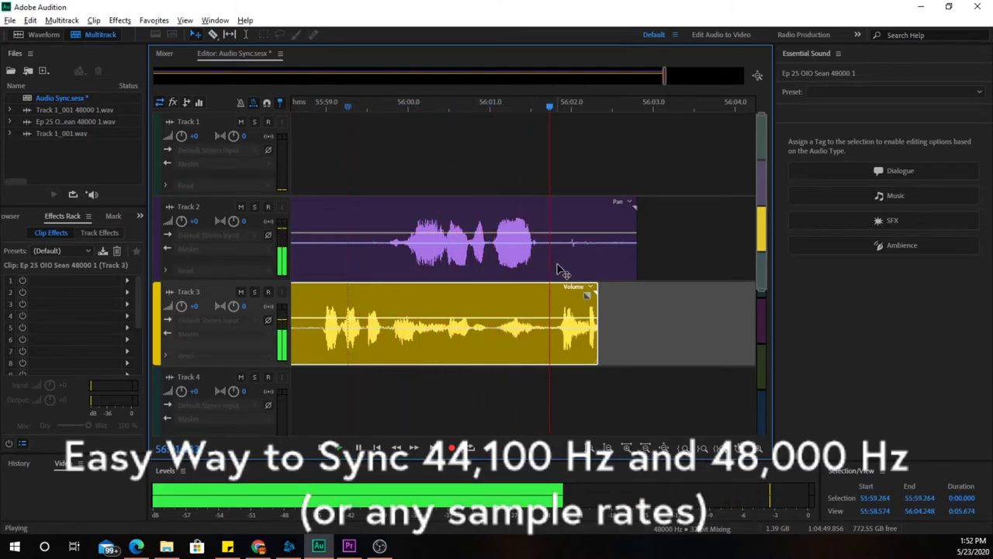
key(space)
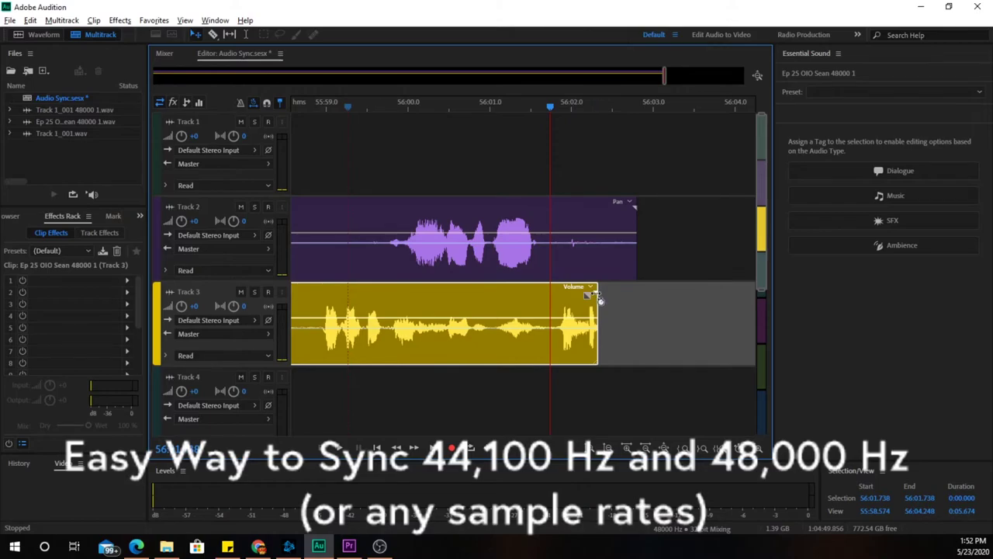
Step: Nudge the Track 3 stretch a touch longer and replay the last few seconds to confirm sync
drag(598, 300, 597, 299)
scroll(598, 299, up, 3)
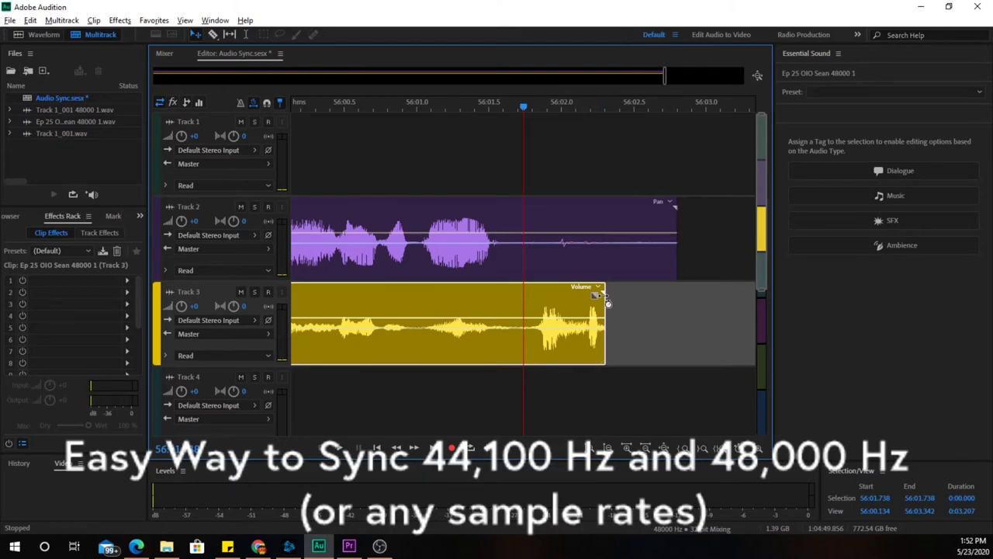
drag(607, 303, 612, 307)
drag(422, 104, 526, 140)
key(space)
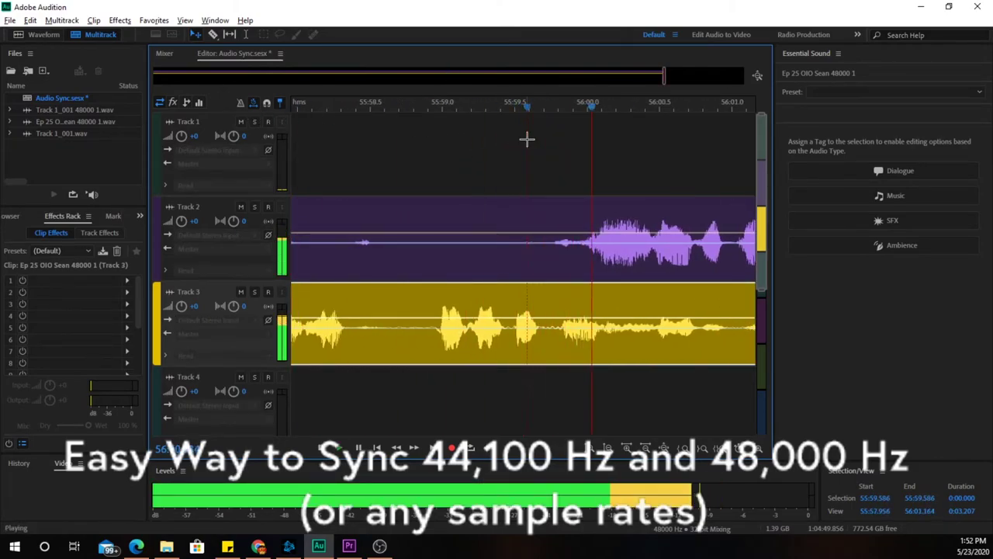
key(space)
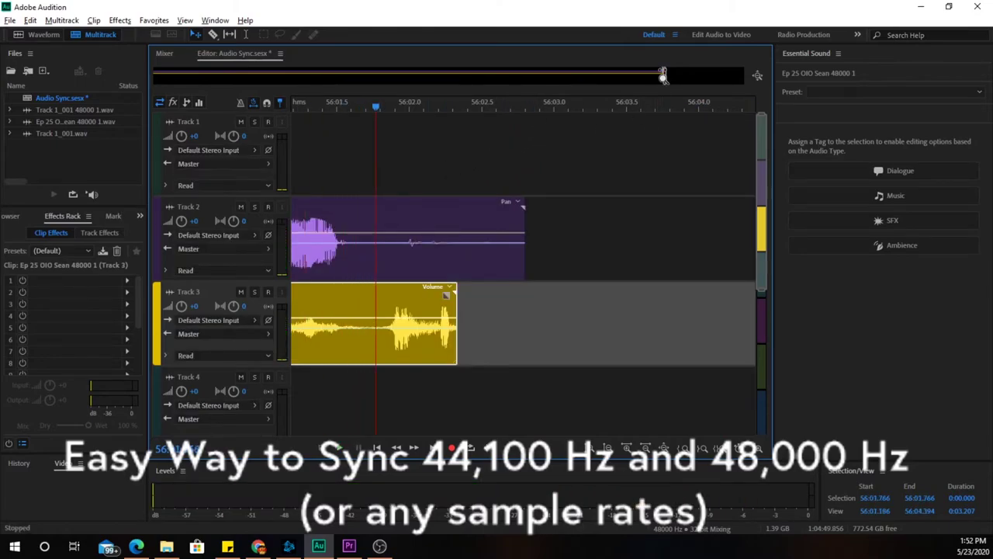
drag(662, 75, 447, 87)
Step: Play around Marker 02 to check the two tracks stay in sync
click(423, 108)
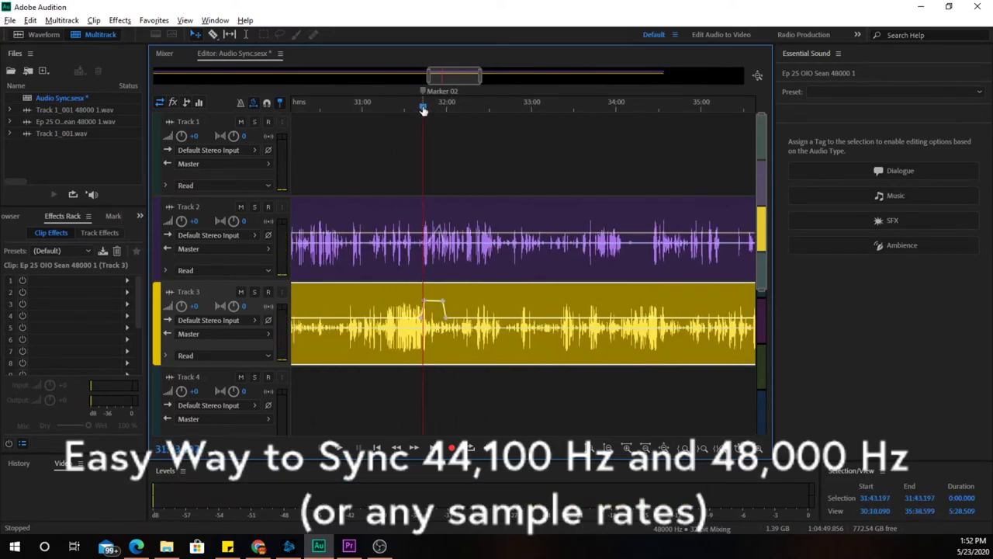
key(space)
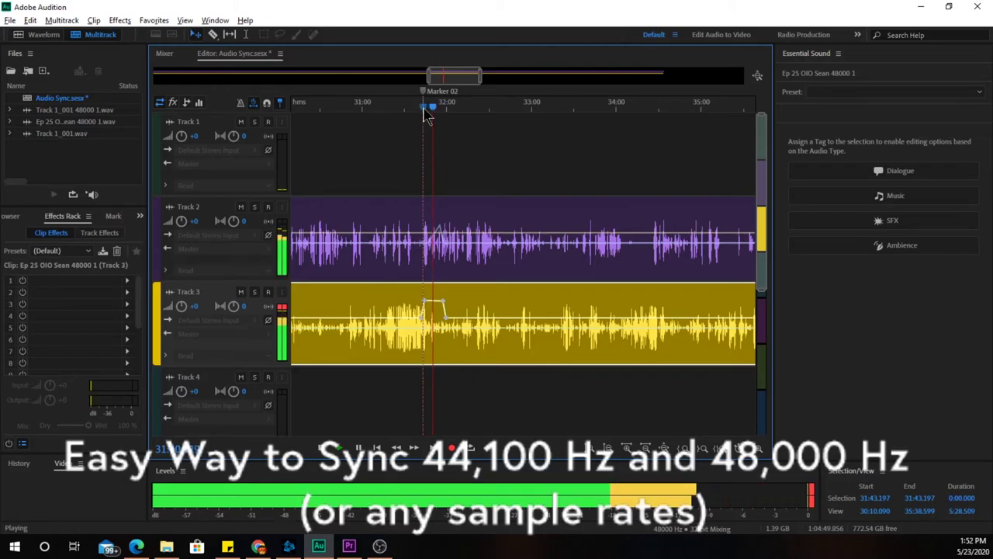
key(space)
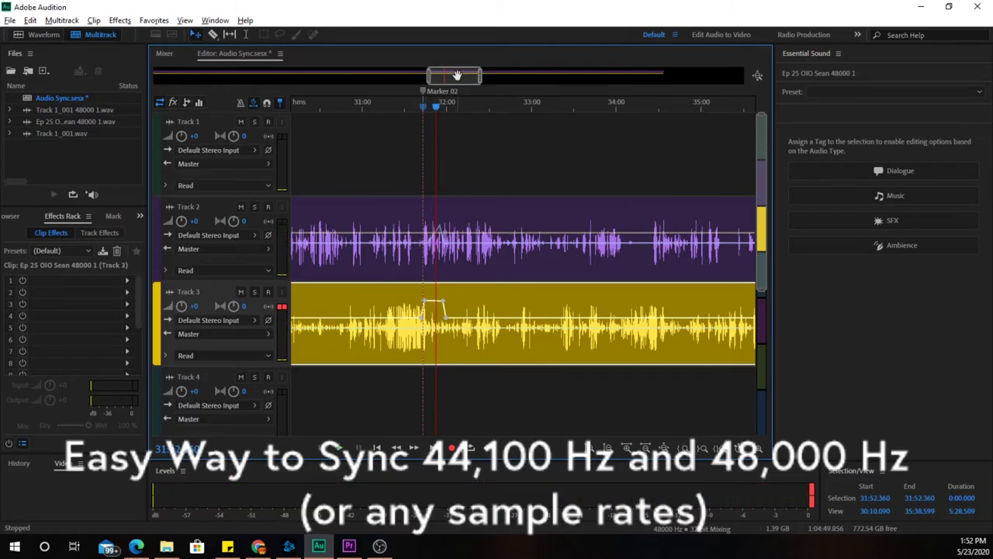
Step: Play around Marker 03 near 17:55 to confirm the tracks still line up
drag(455, 77, 326, 77)
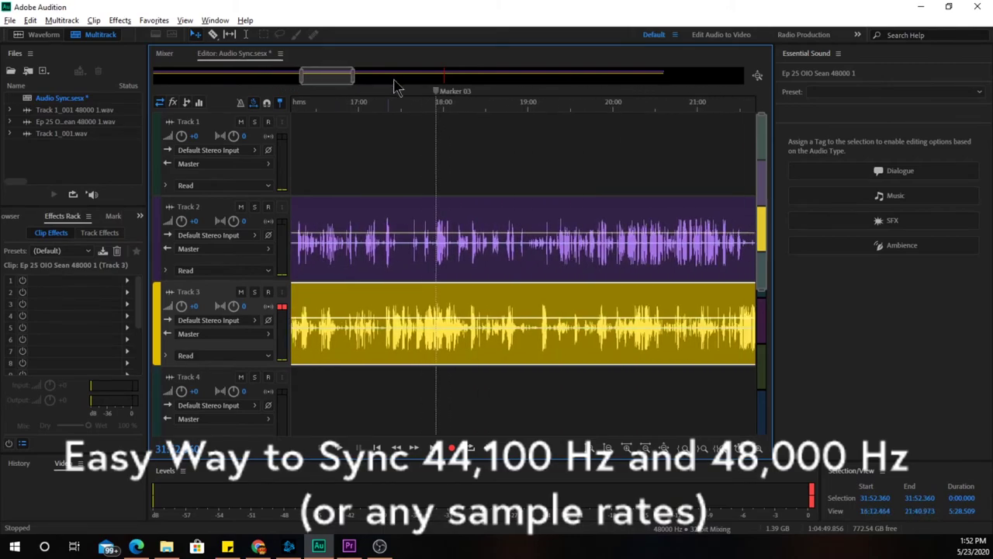
click(435, 104)
key(space)
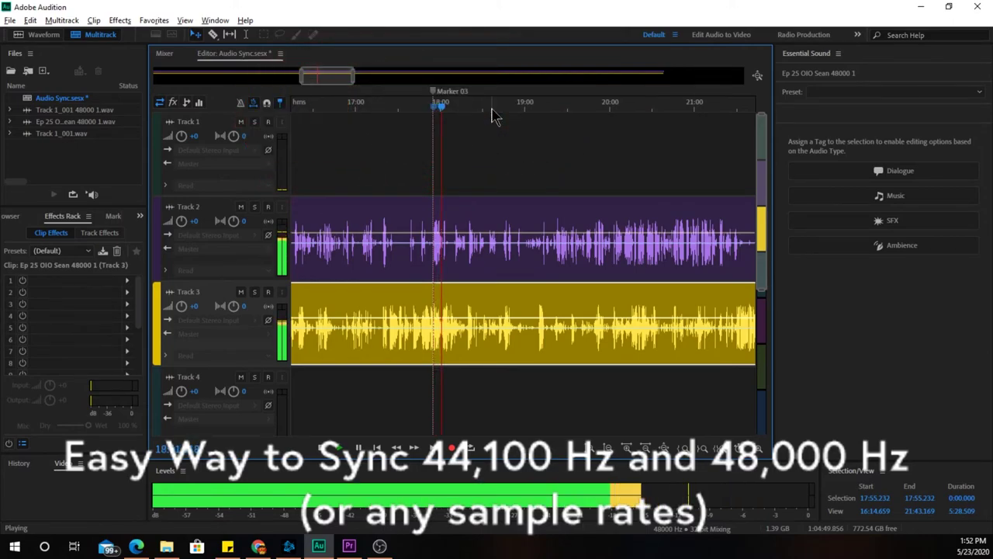
key(space)
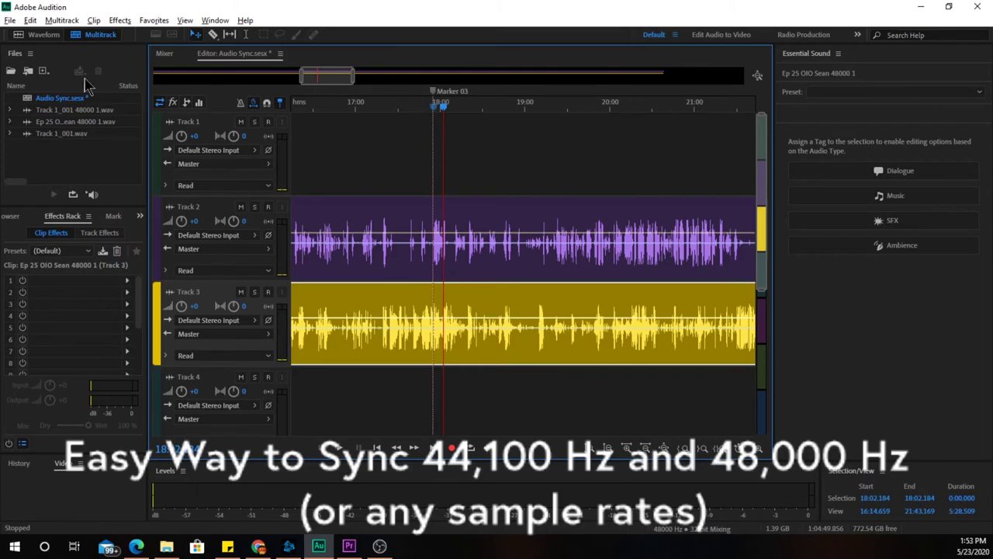
Step: Uncheck Enable Global Clip Stretching under Clip > Stretch and return the view to the session end
click(94, 21)
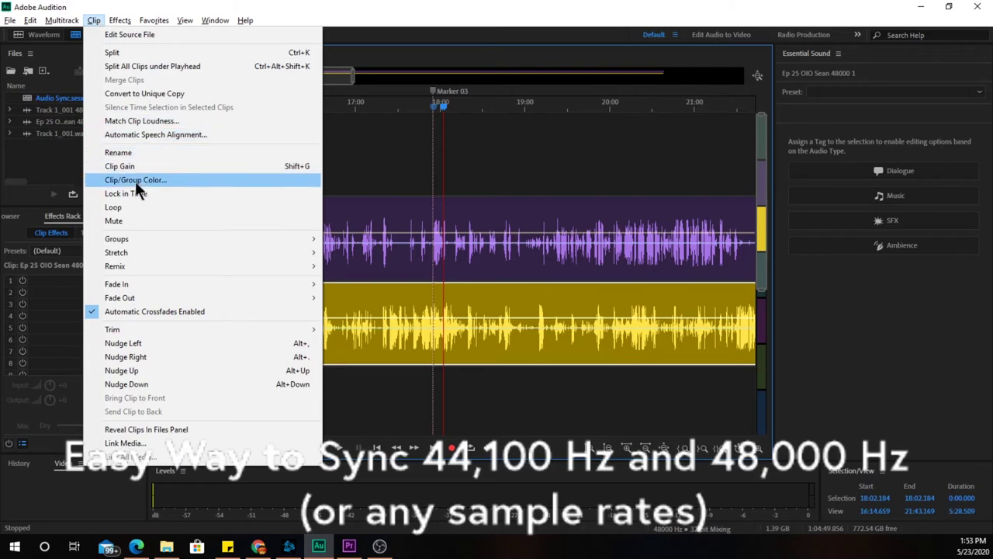
mouse_move(138, 252)
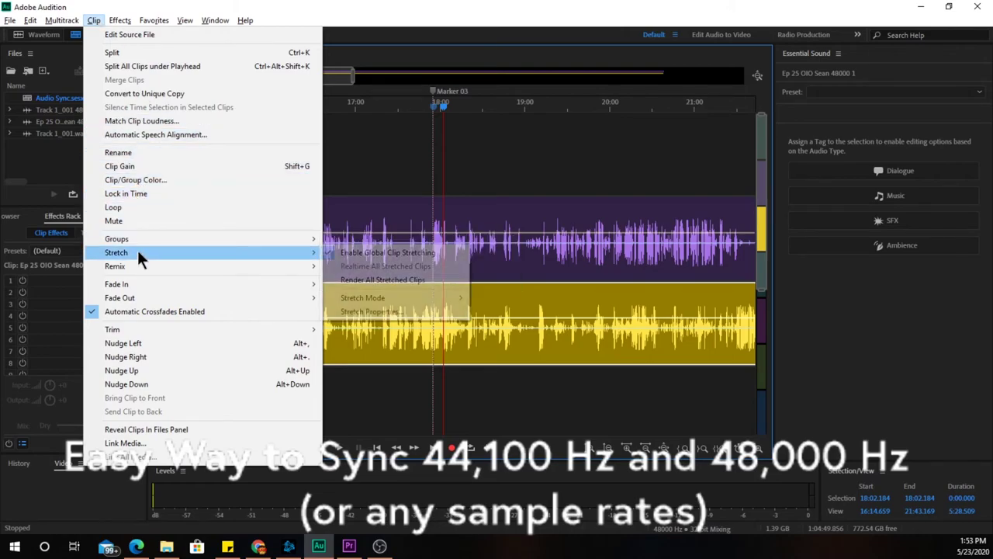
click(340, 252)
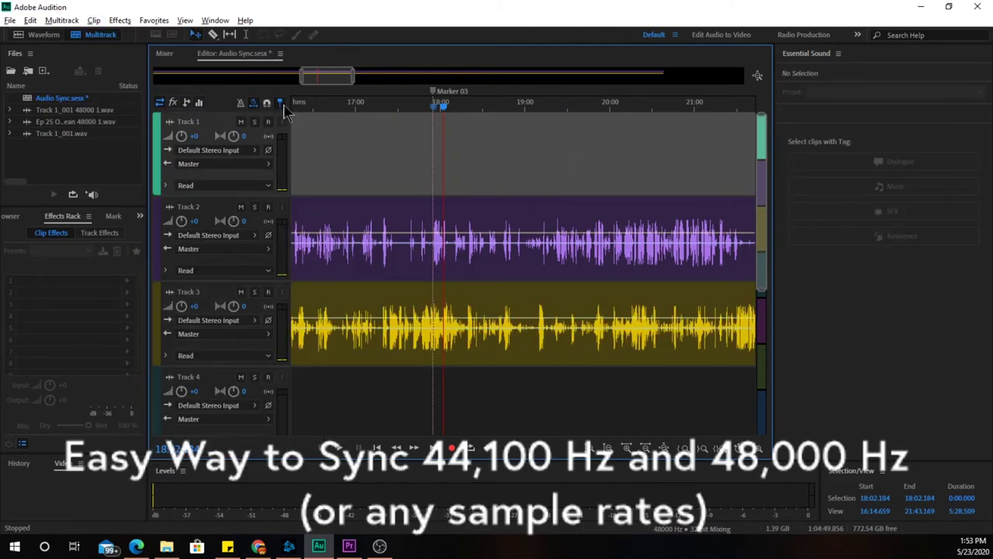
drag(314, 76, 640, 315)
Step: Select the yellow Track 3 clip near its end by Marker 04
click(640, 296)
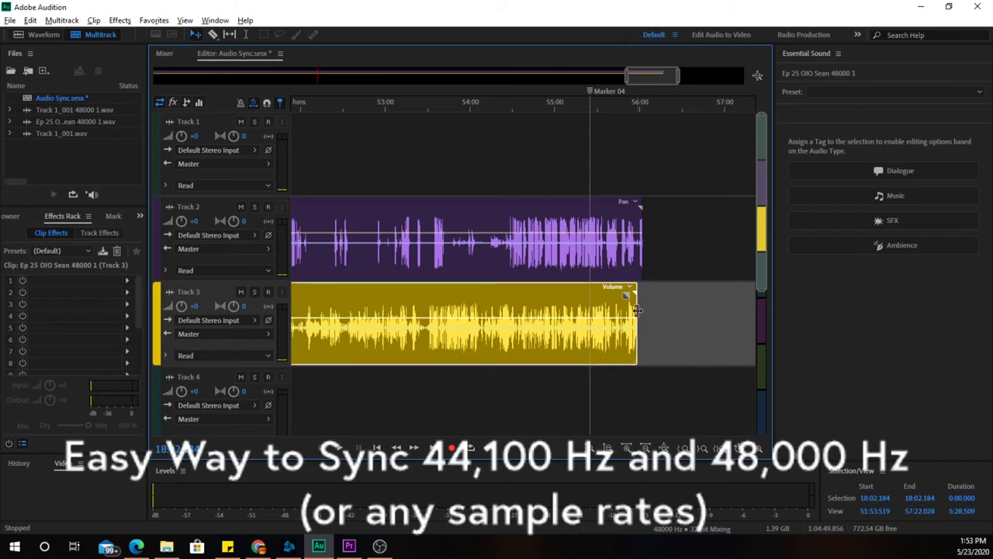